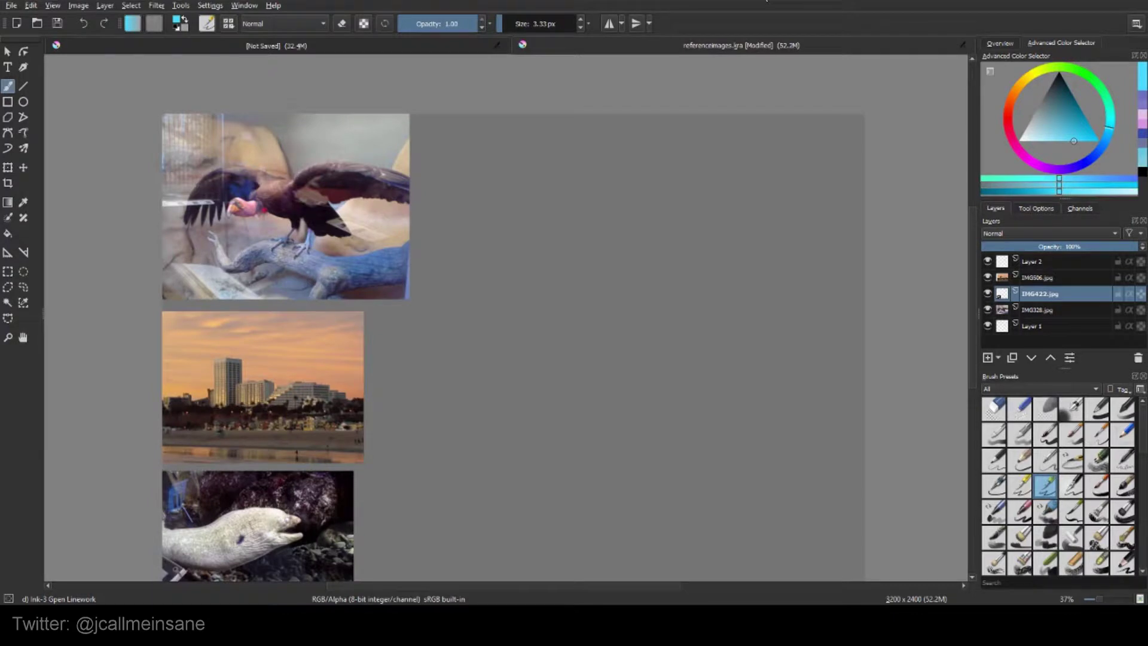
Draw a thumbnail box right of the bird photo and sketch a figure inside it.
{"action": "left_click_drag", "start_coordinate": [479, 175], "coordinate": [519, 174]}
{"action": "left_click_drag", "start_coordinate": [480, 262], "coordinate": [531, 261]}
{"action": "left_click_drag", "start_coordinate": [506, 223], "coordinate": [505, 254]}
Draw a second thumbnail box further right and sketch a figure inside it.
{"action": "left_click_drag", "start_coordinate": [582, 182], "coordinate": [586, 262]}
{"action": "left_click_drag", "start_coordinate": [579, 176], "coordinate": [659, 174]}
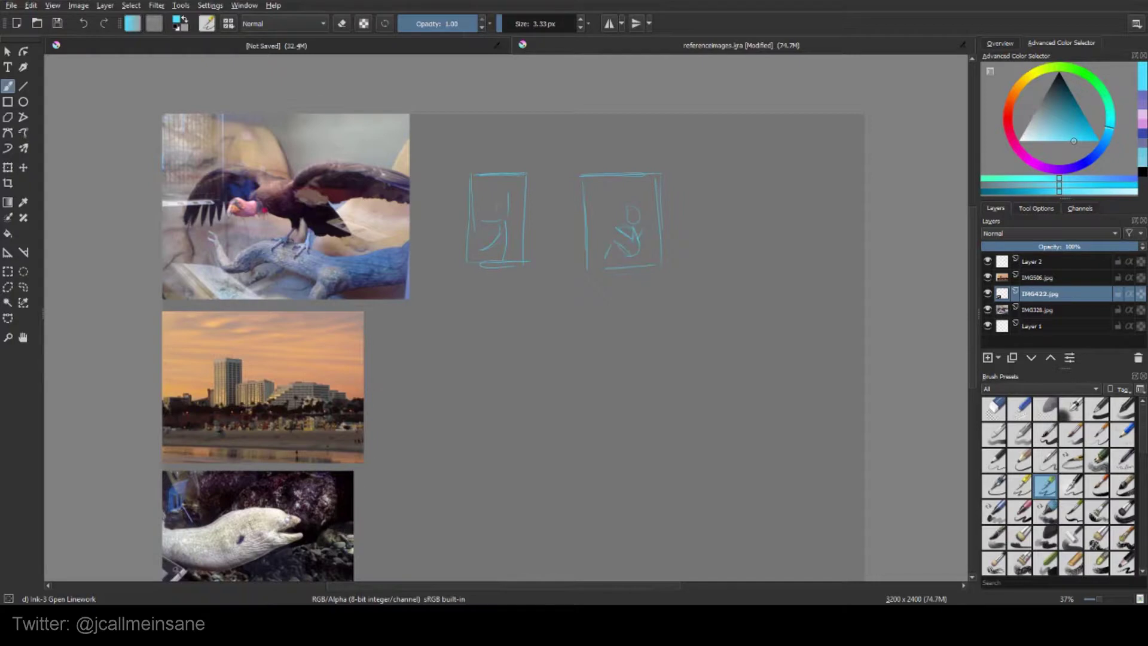
{"action": "left_click_drag", "start_coordinate": [623, 254], "coordinate": [633, 246]}
Outline a wide landscape thumbnail box below the first two sketches.
{"action": "left_click_drag", "start_coordinate": [501, 396], "coordinate": [532, 395]}
{"action": "mouse_move", "coordinate": [502, 306]}
{"action": "left_mouse_down"}
{"action": "mouse_move", "coordinate": [607, 302]}
{"action": "mouse_move", "coordinate": [605, 387]}
{"action": "mouse_move", "coordinate": [532, 390]}
{"action": "left_mouse_up"}
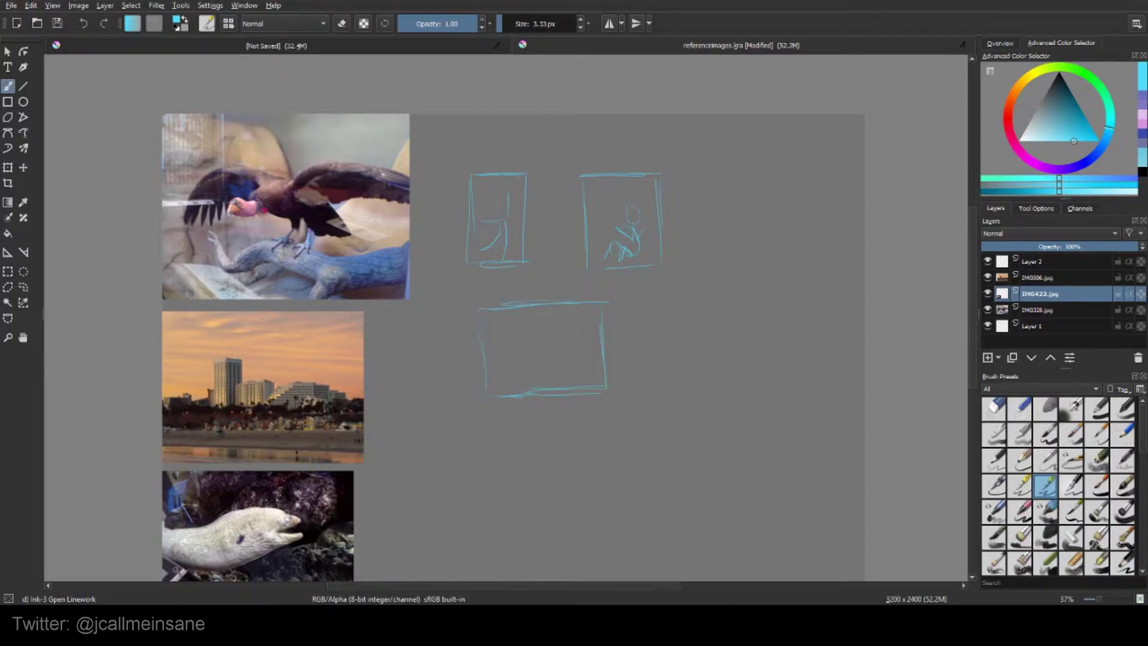
{"action": "left_click_drag", "start_coordinate": [482, 312], "coordinate": [486, 395]}
Outline a tall fourth thumbnail box to the right of the first two.
{"action": "mouse_move", "coordinate": [689, 212]}
{"action": "left_mouse_down"}
{"action": "mouse_move", "coordinate": [755, 205]}
{"action": "mouse_move", "coordinate": [759, 287]}
{"action": "left_mouse_up"}
{"action": "left_click_drag", "start_coordinate": [692, 251], "coordinate": [738, 309]}
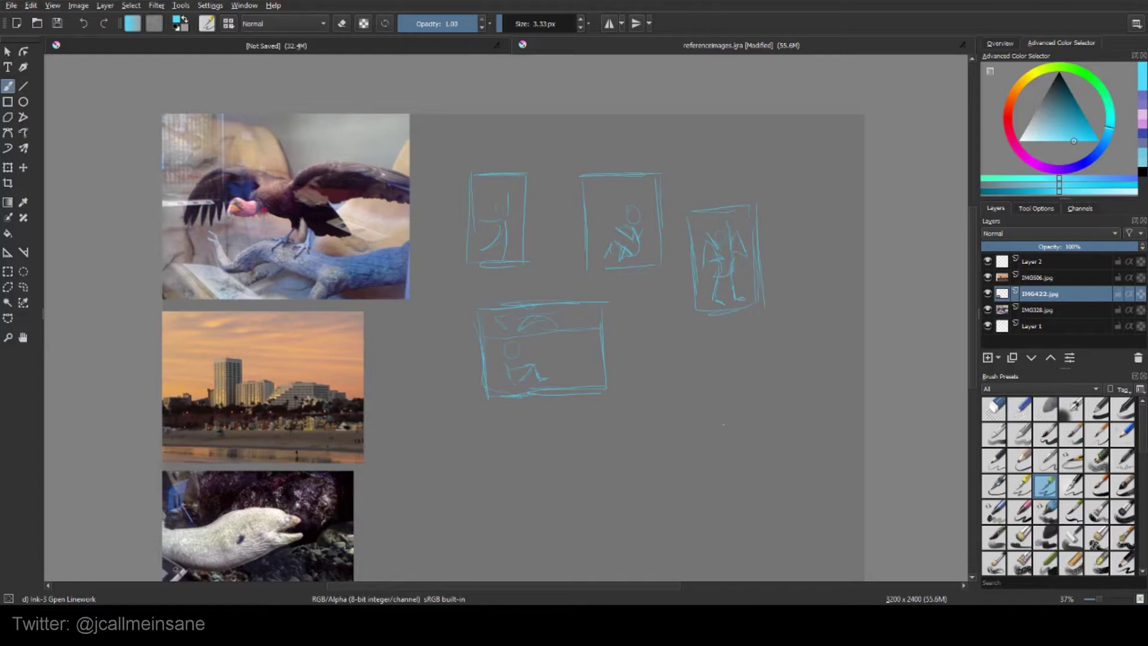
Pan down and draw a tall box below the figure sketch holding a standing stick figure.
{"action": "scroll", "coordinate": [692, 371], "scroll_direction": "down", "scroll_amount": 2}
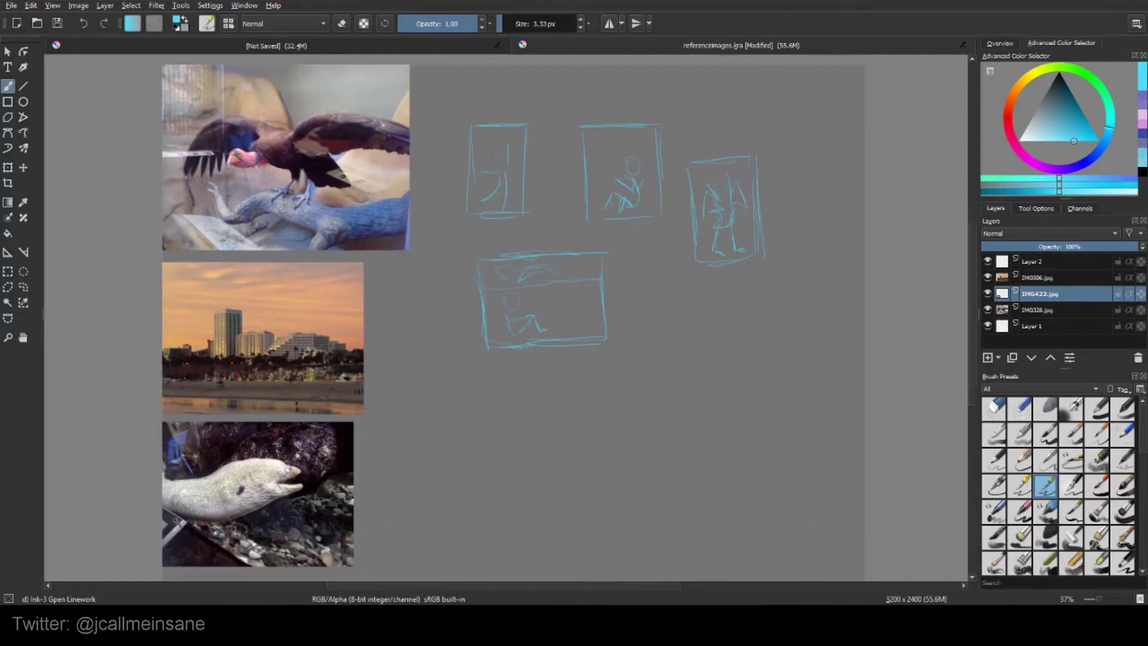
{"action": "scroll", "coordinate": [674, 366], "scroll_direction": "down", "scroll_amount": 4}
{"action": "mouse_move", "coordinate": [668, 230]}
{"action": "left_mouse_down"}
{"action": "mouse_move", "coordinate": [696, 225]}
{"action": "mouse_move", "coordinate": [651, 225]}
{"action": "mouse_move", "coordinate": [646, 321]}
{"action": "left_mouse_up"}
{"action": "mouse_move", "coordinate": [649, 226]}
{"action": "left_mouse_down"}
{"action": "mouse_move", "coordinate": [726, 223]}
{"action": "mouse_move", "coordinate": [731, 293]}
{"action": "left_mouse_up"}
{"action": "left_click_drag", "start_coordinate": [655, 288], "coordinate": [656, 354]}
{"action": "left_click_drag", "start_coordinate": [657, 357], "coordinate": [716, 350]}
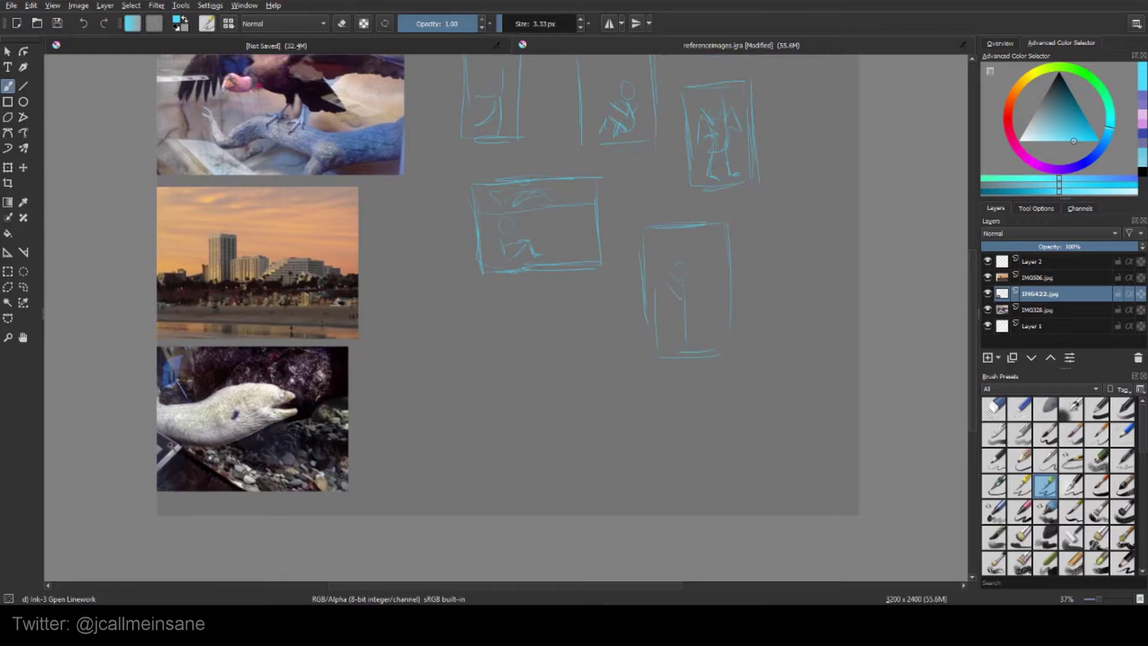
{"action": "mouse_move", "coordinate": [682, 323]}
{"action": "left_mouse_down"}
{"action": "mouse_move", "coordinate": [670, 345]}
{"action": "mouse_move", "coordinate": [699, 343]}
{"action": "left_mouse_up"}
Briefly switch to Eraser Circle, return to Ink-3 Gpen Linework, and start a box below the landscape sketch.
{"action": "right_click", "coordinate": [672, 334]}
{"action": "left_click", "coordinate": [682, 230]}
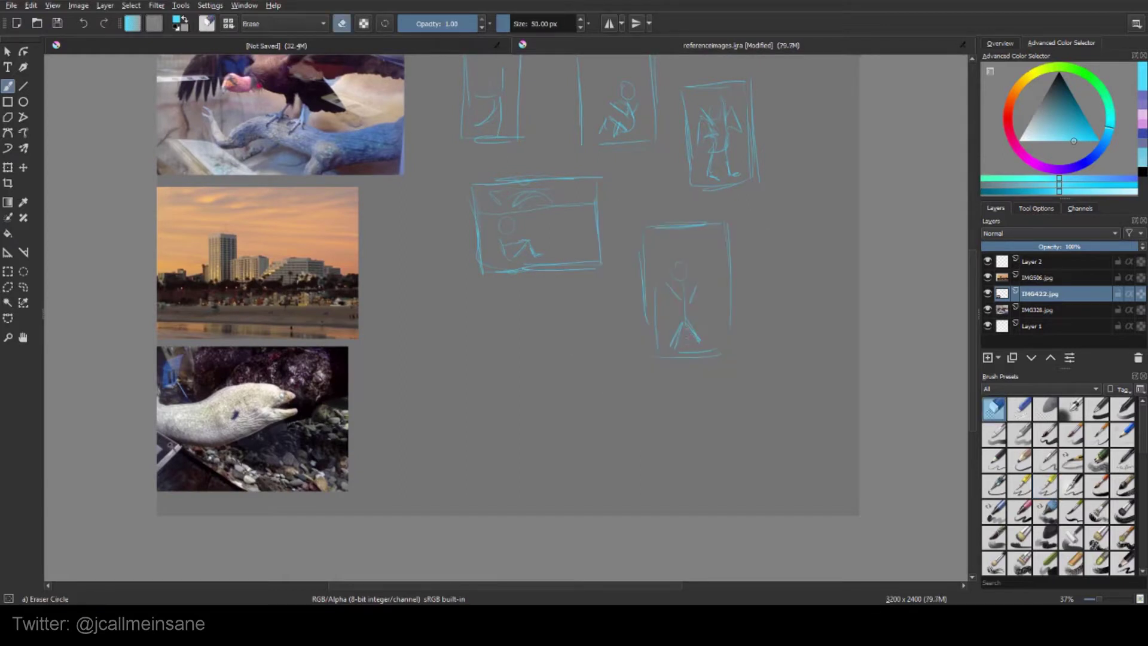
{"action": "right_click", "coordinate": [687, 320]}
{"action": "left_click", "coordinate": [749, 257]}
{"action": "left_click_drag", "start_coordinate": [597, 349], "coordinate": [582, 356]}
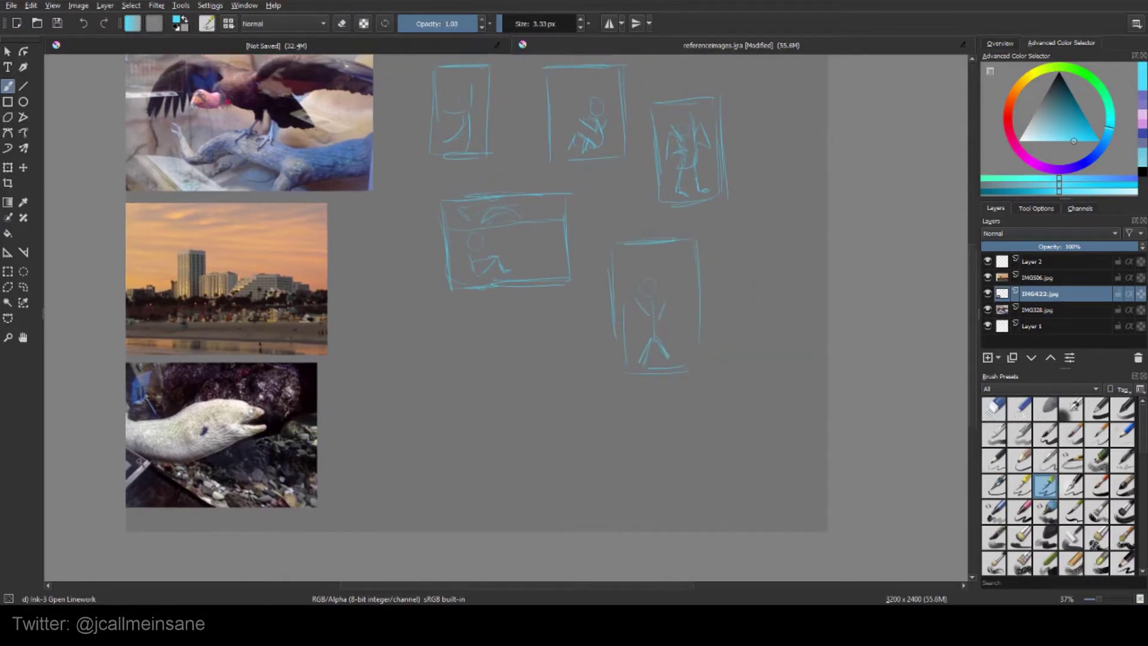
{"action": "left_click_drag", "start_coordinate": [468, 340], "coordinate": [517, 338]}
Add legs to the bottom-left stick figure.
{"action": "left_click_drag", "start_coordinate": [483, 442], "coordinate": [474, 459]}
{"action": "mouse_move", "coordinate": [487, 433]}
{"action": "left_mouse_down"}
{"action": "mouse_move", "coordinate": [473, 457]}
{"action": "mouse_move", "coordinate": [496, 443]}
{"action": "left_mouse_up"}
{"action": "left_click_drag", "start_coordinate": [619, 395], "coordinate": [603, 360]}
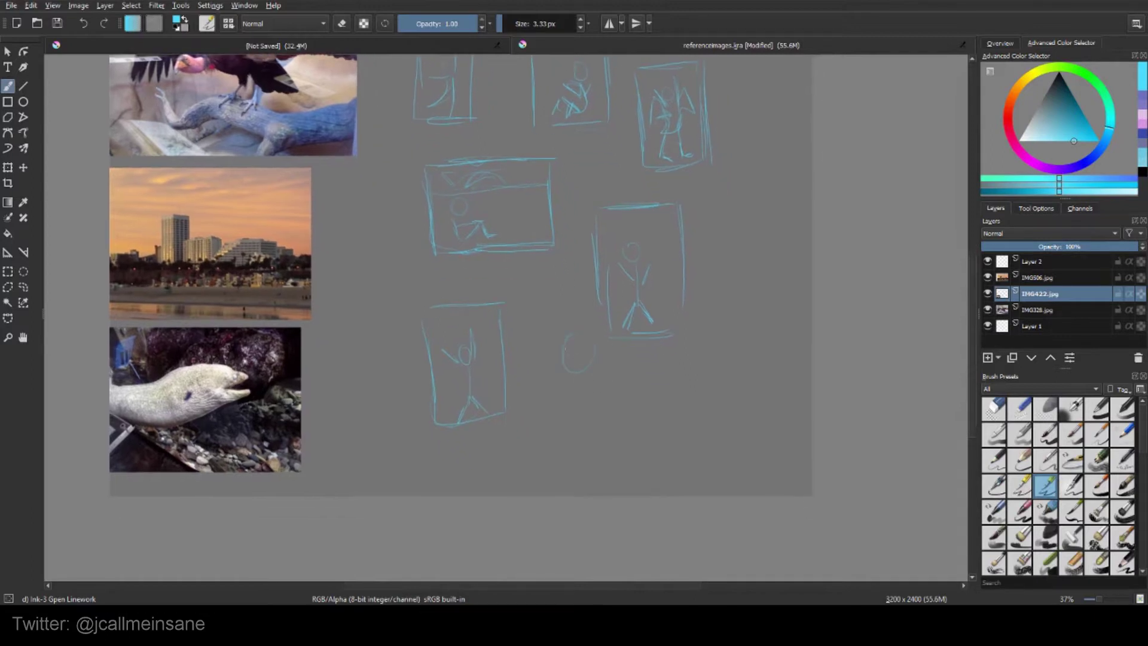
Draw a tall box beside it with a stick figure raising both arms.
{"action": "left_click_drag", "start_coordinate": [554, 353], "coordinate": [541, 452]}
{"action": "left_click_drag", "start_coordinate": [619, 353], "coordinate": [628, 455]}
{"action": "left_click_drag", "start_coordinate": [544, 468], "coordinate": [621, 463]}
{"action": "left_click_drag", "start_coordinate": [581, 425], "coordinate": [600, 455]}
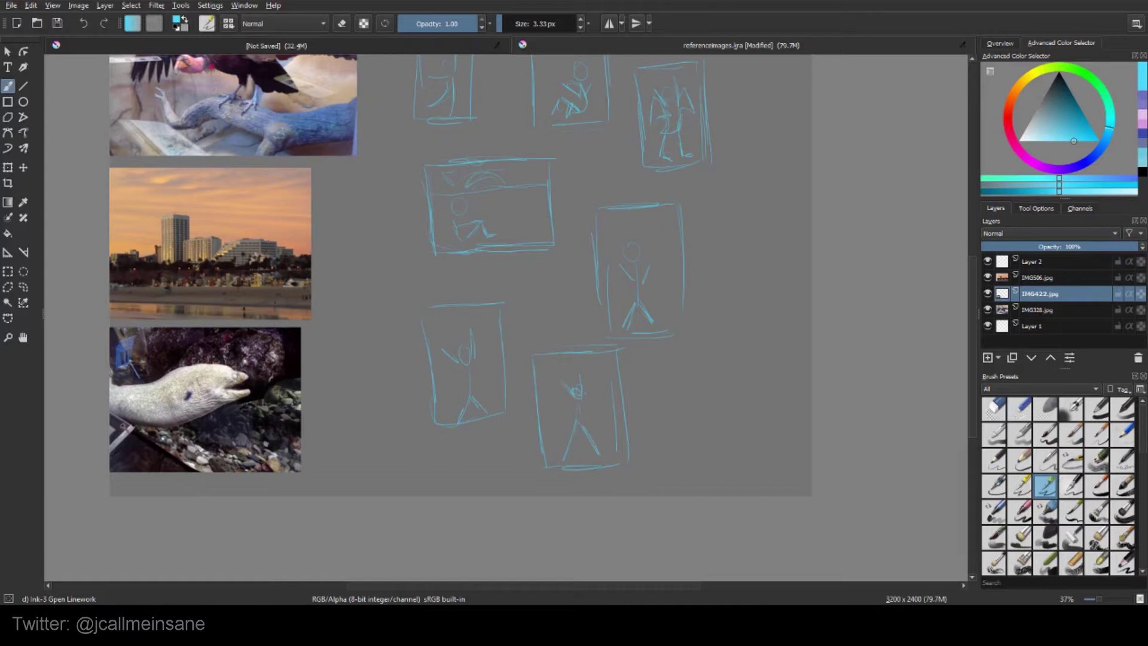
{"action": "left_click_drag", "start_coordinate": [458, 275], "coordinate": [450, 259]}
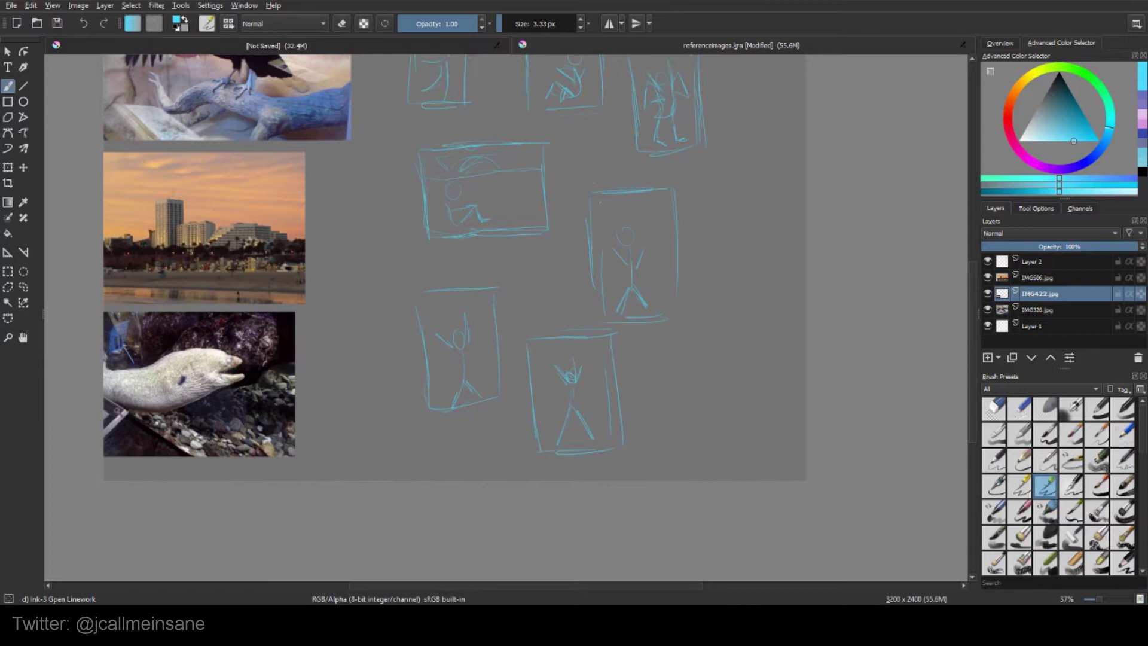
Add small arrow marks at the top-left corners of the three stick-figure thumbnails.
{"action": "left_click_drag", "start_coordinate": [584, 182], "coordinate": [600, 192]}
{"action": "left_click_drag", "start_coordinate": [392, 285], "coordinate": [421, 303]}
{"action": "left_click_drag", "start_coordinate": [418, 285], "coordinate": [420, 298]}
{"action": "left_click_drag", "start_coordinate": [524, 314], "coordinate": [545, 339]}
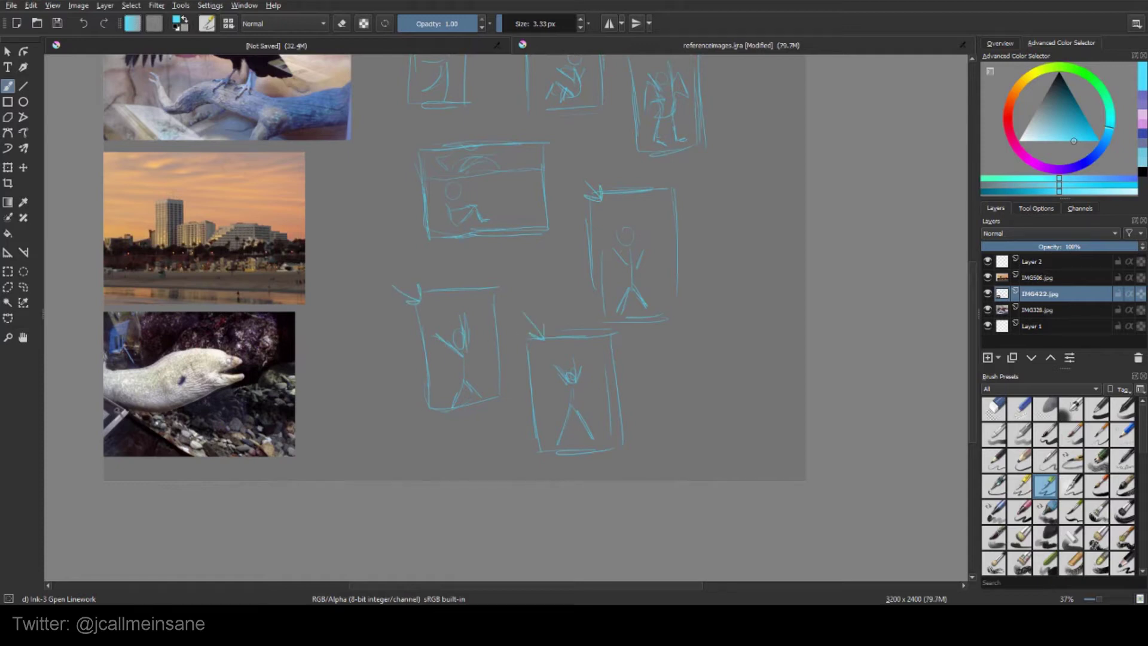